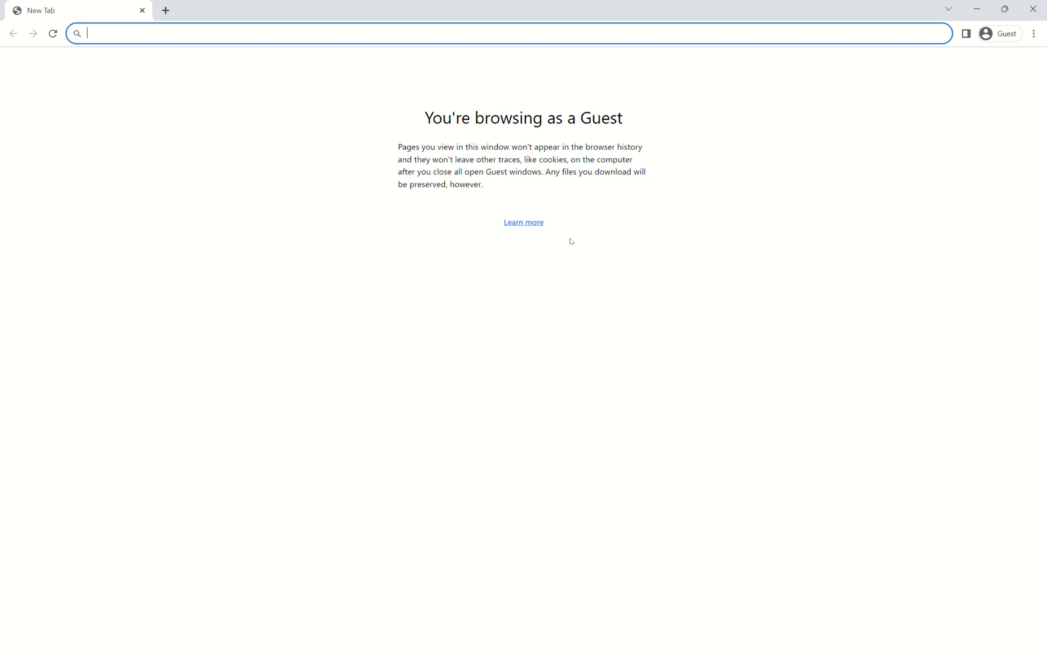
{"action": "type", "text": "https://rfoxia.com/microstrip-impedance"}
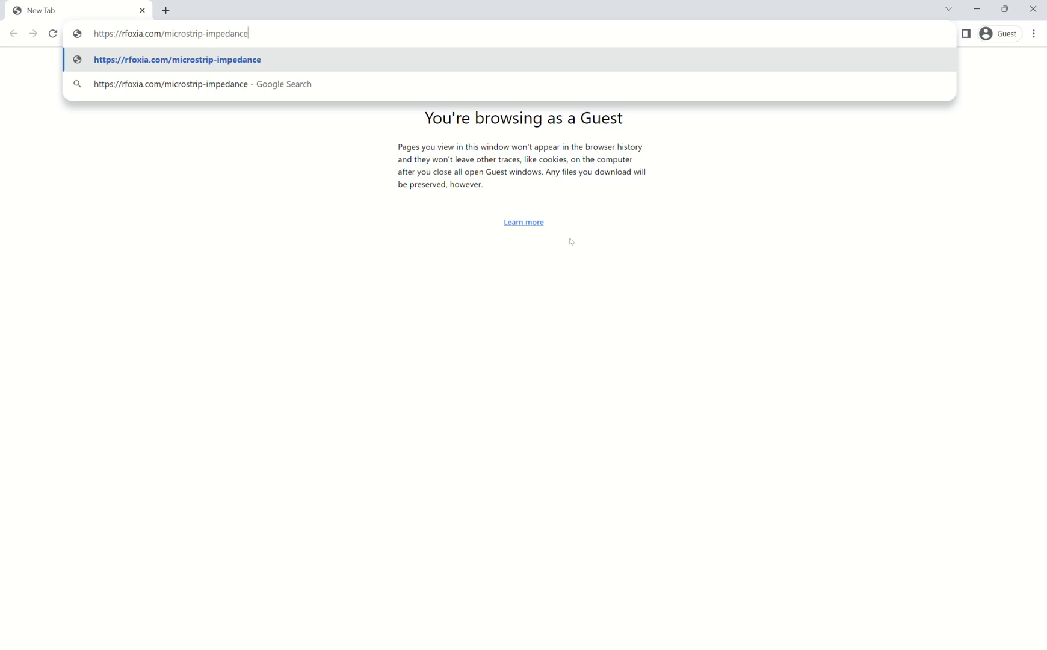
Step: Load the rfoxia.com microstrip impedance calculator page from the address bar
{"action": "key", "text": "Return"}
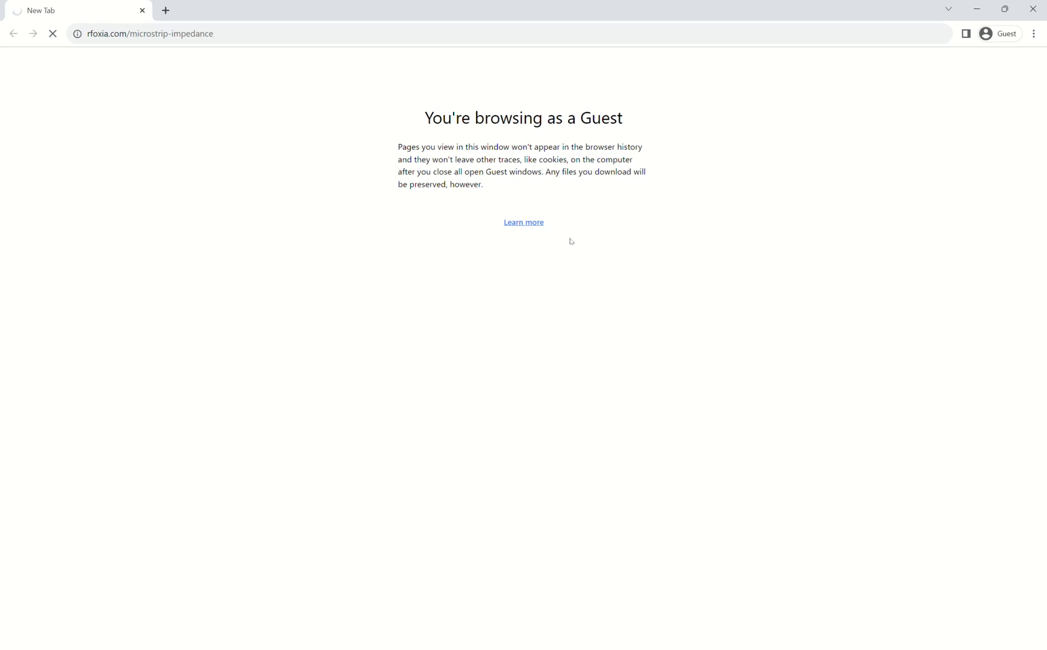
{"action": "scroll", "coordinate": [432, 194], "scroll_direction": "down", "scroll_amount": 2}
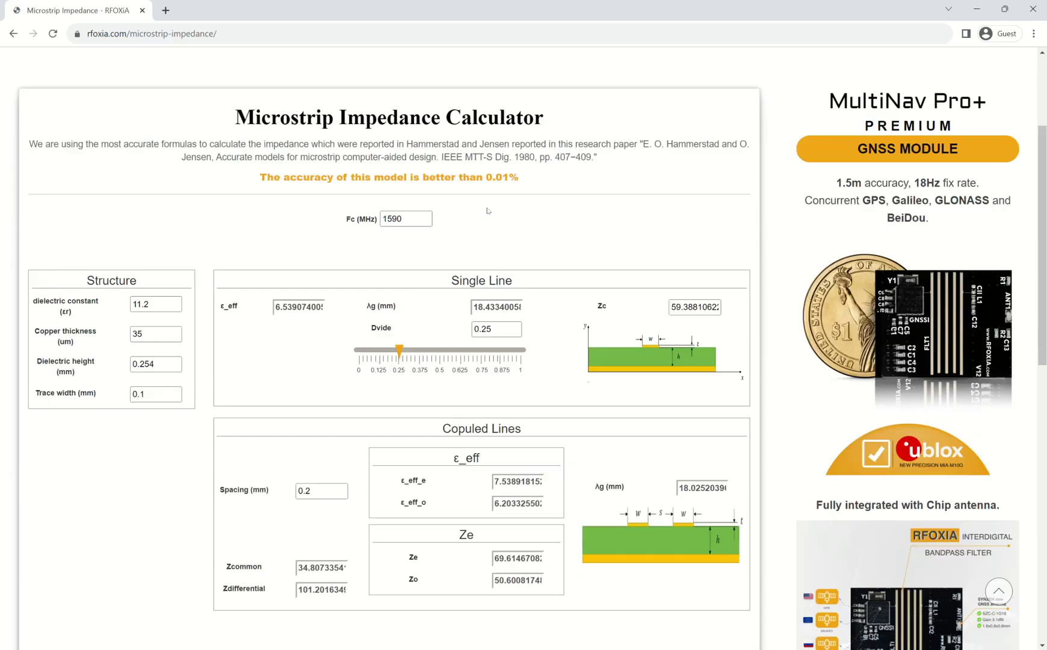
{"action": "scroll", "coordinate": [431, 193], "scroll_direction": "down", "scroll_amount": 1}
{"action": "scroll", "coordinate": [324, 200], "scroll_direction": "up", "scroll_amount": 1}
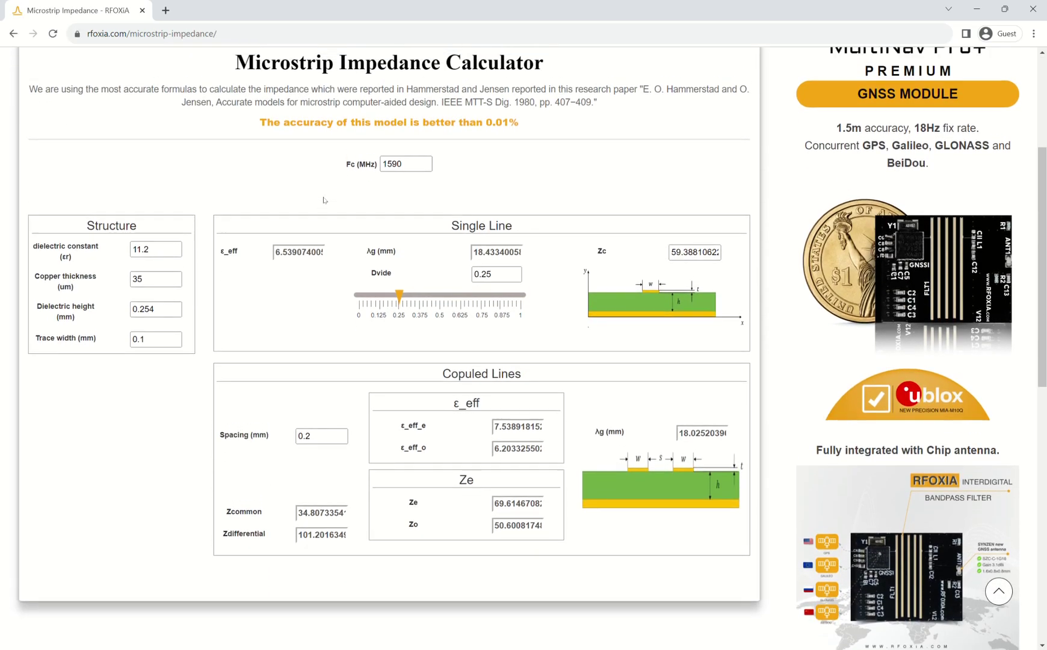
{"action": "scroll", "coordinate": [324, 200], "scroll_direction": "down", "scroll_amount": 1}
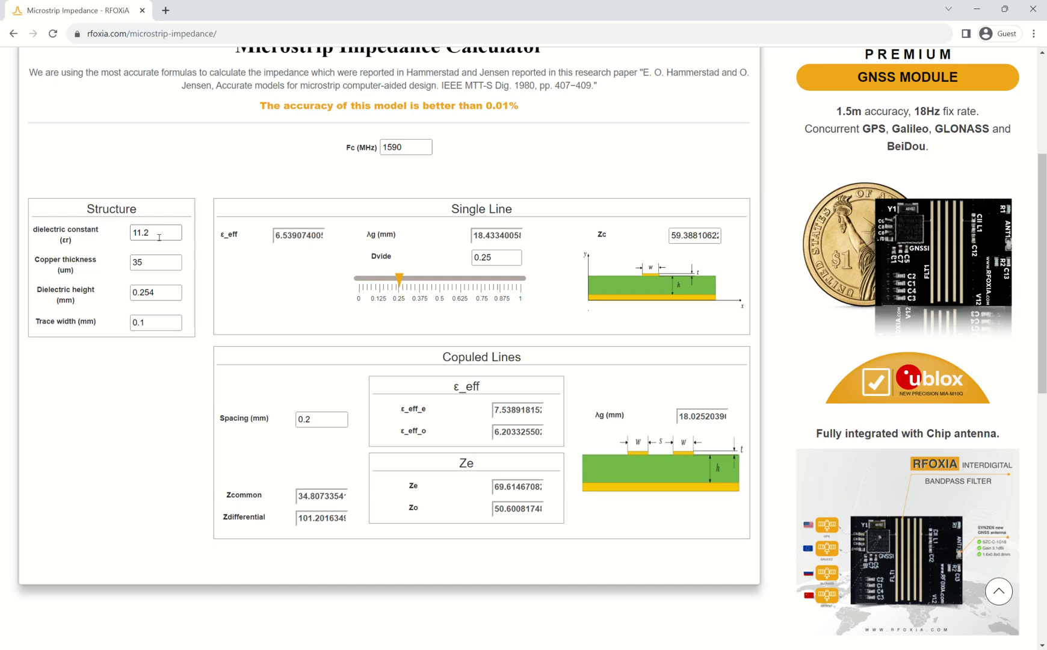
Step: Enter 4.6 as the dielectric constant, recalculating single-line Zc to about 88.17 Ω
{"action": "double_click", "coordinate": [159, 237]}
{"action": "type", "text": "4.6"}
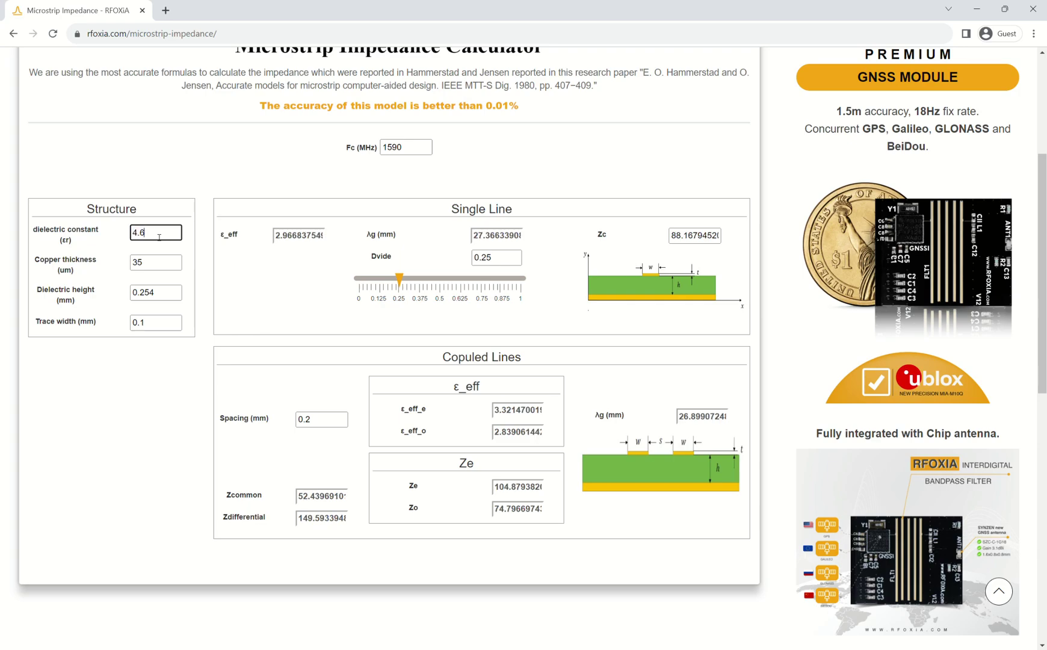
{"action": "left_click", "coordinate": [156, 169]}
{"action": "left_click", "coordinate": [155, 263]}
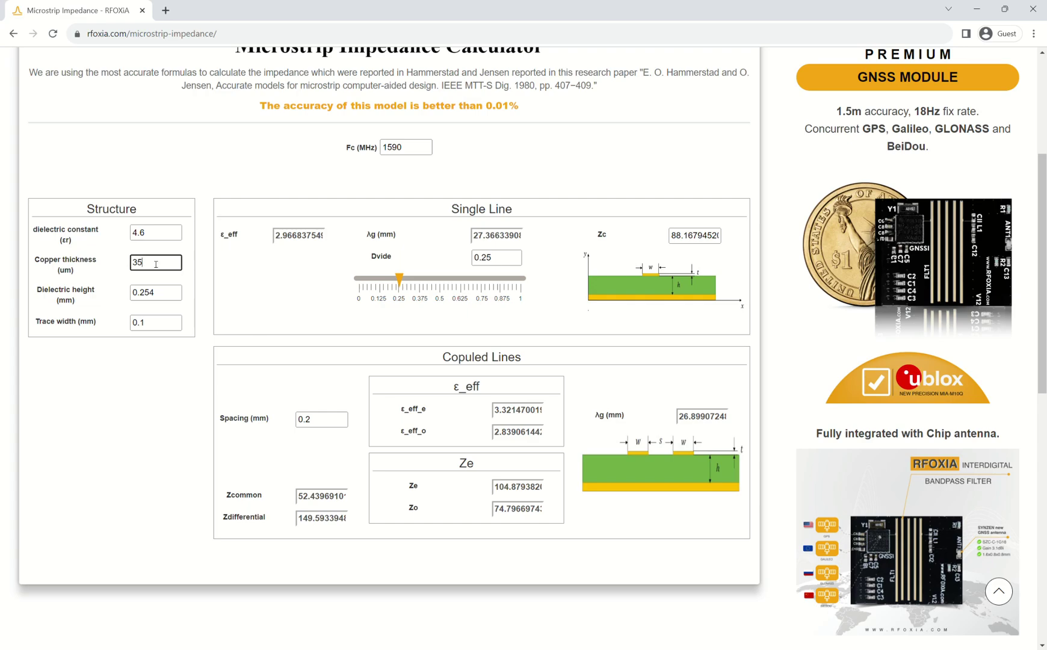
{"action": "double_click", "coordinate": [156, 263]}
{"action": "left_click", "coordinate": [170, 300]}
{"action": "double_click", "coordinate": [169, 299]}
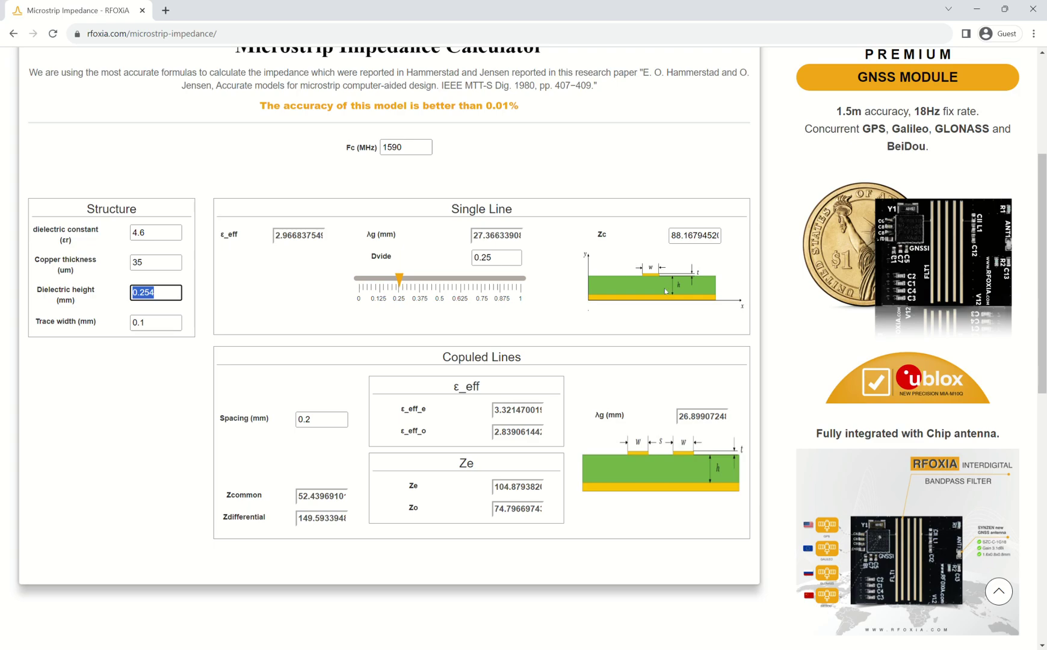
{"action": "double_click", "coordinate": [169, 327]}
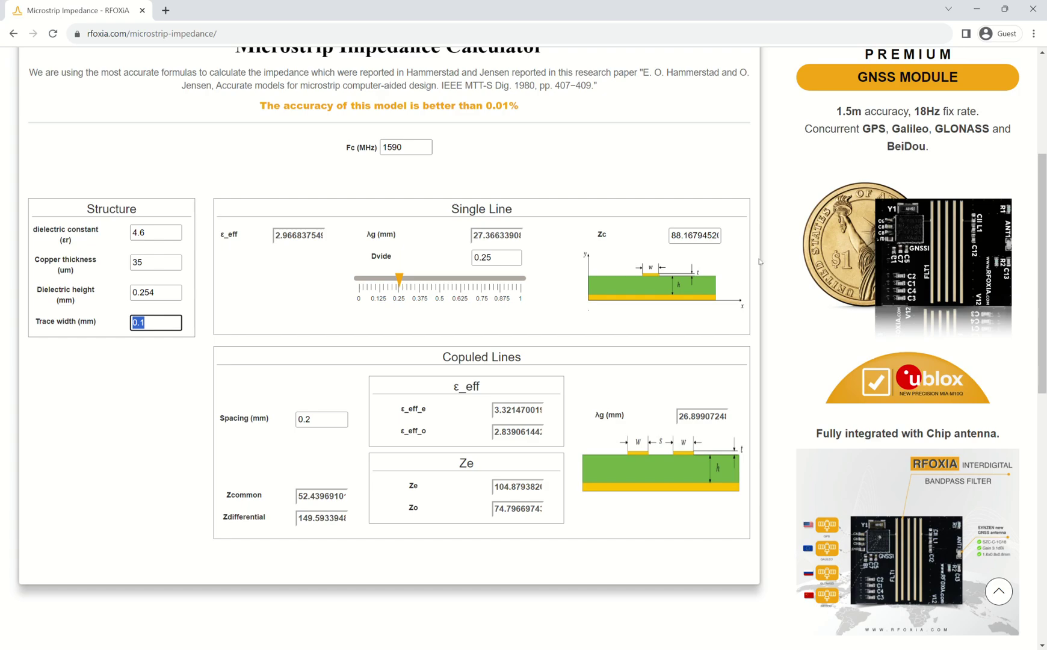
{"action": "double_click", "coordinate": [691, 234]}
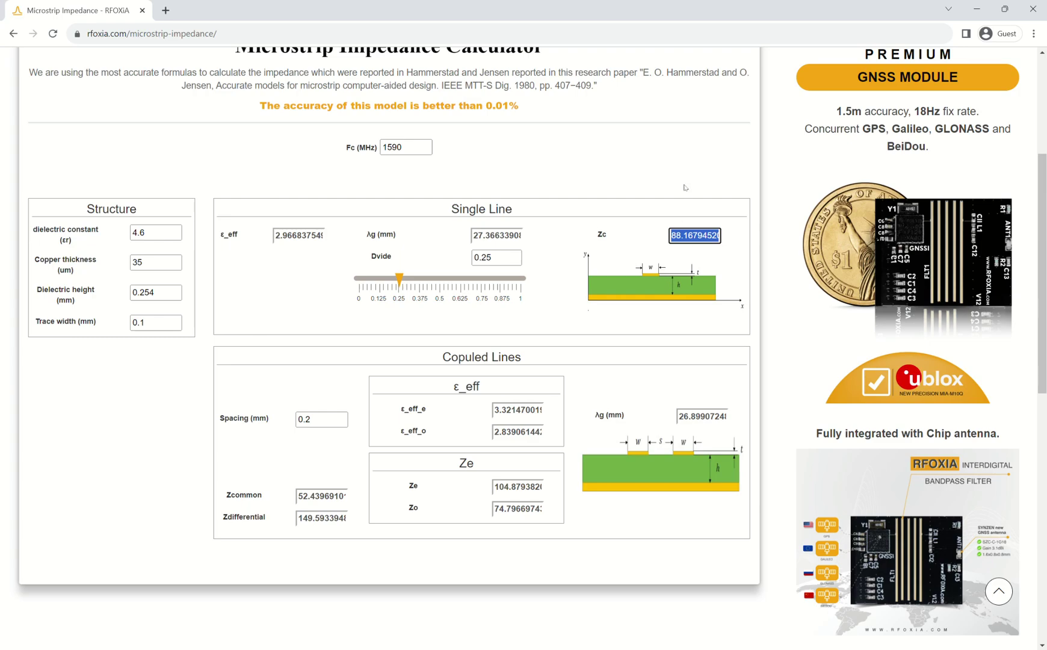
{"action": "type", "text": "50"}
Step: Apply a 50 Ω target impedance, giving a trace width of about 0.436 mm
{"action": "key", "text": "Return"}
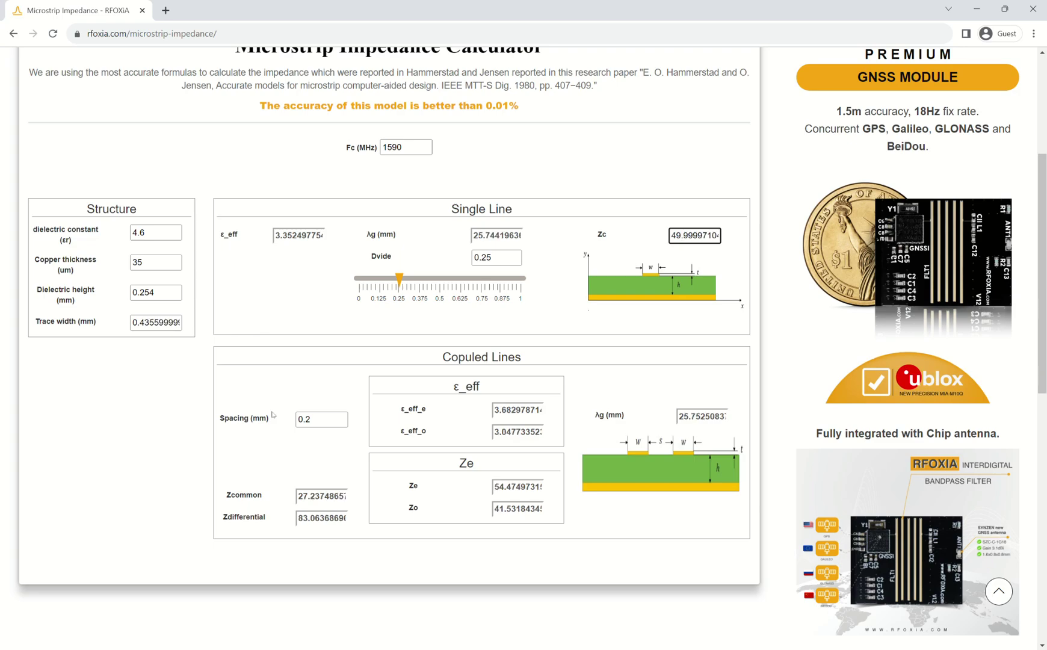